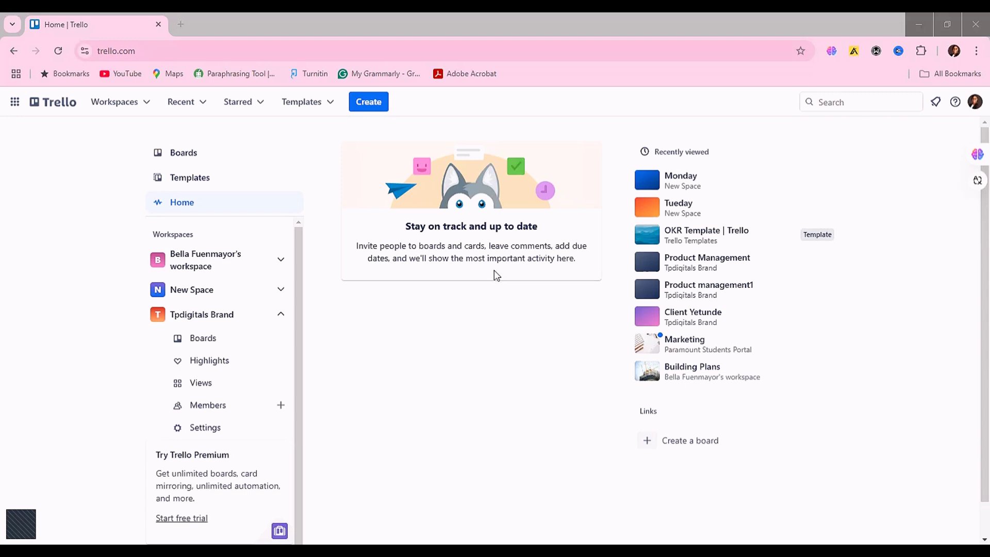
- Look over the available workspaces and the account options, then close both
{"action": "left_click", "coordinate": [145, 104]}
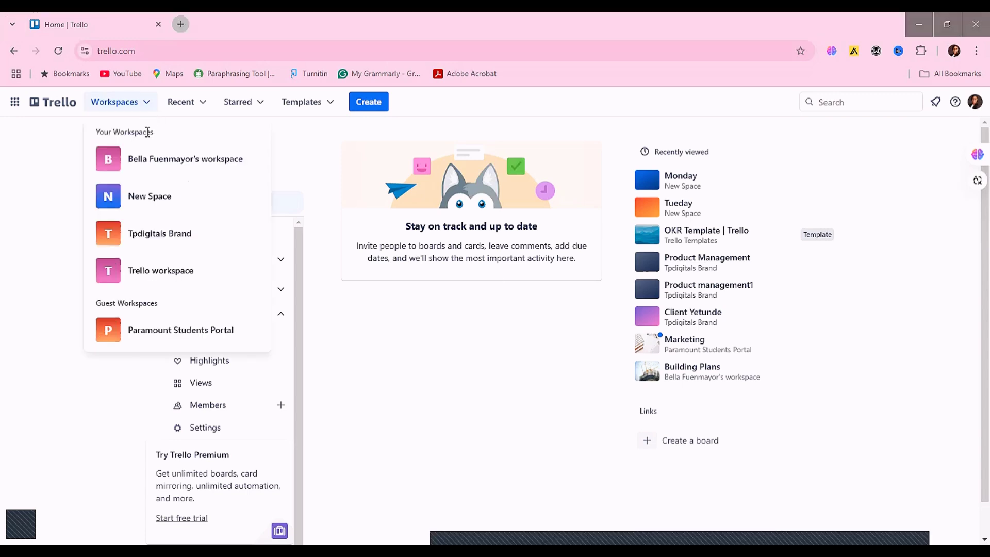
{"action": "left_click", "coordinate": [42, 344]}
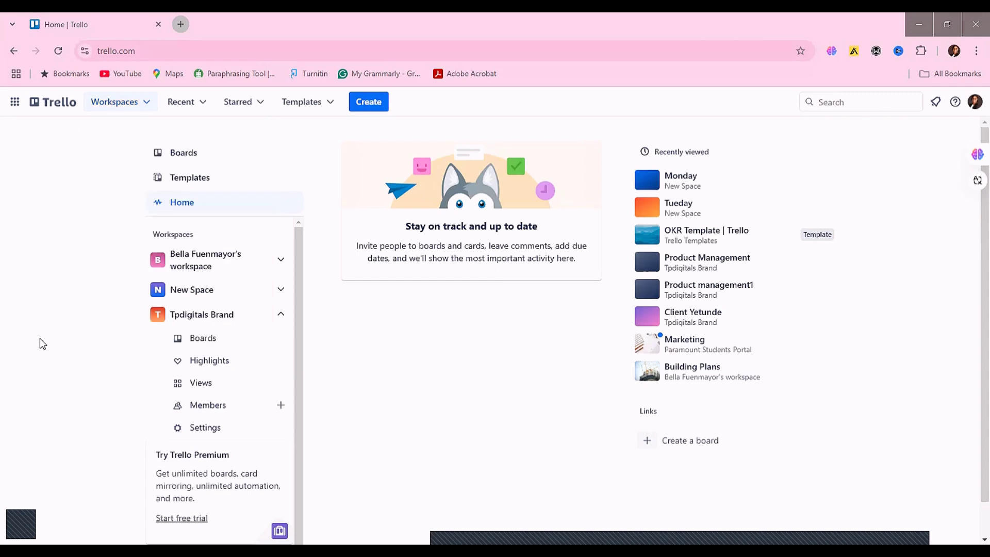
{"action": "left_click", "coordinate": [975, 106]}
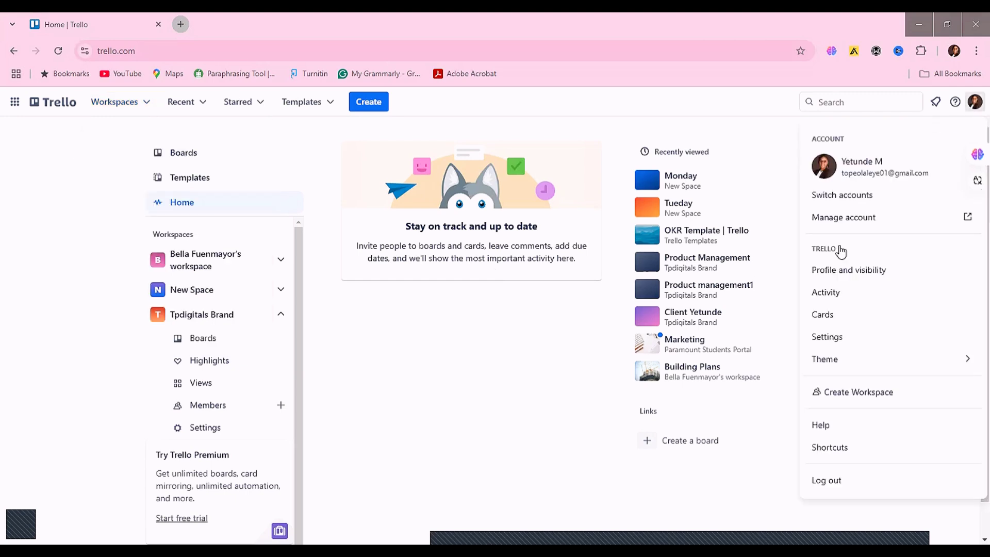
{"action": "left_click", "coordinate": [544, 367]}
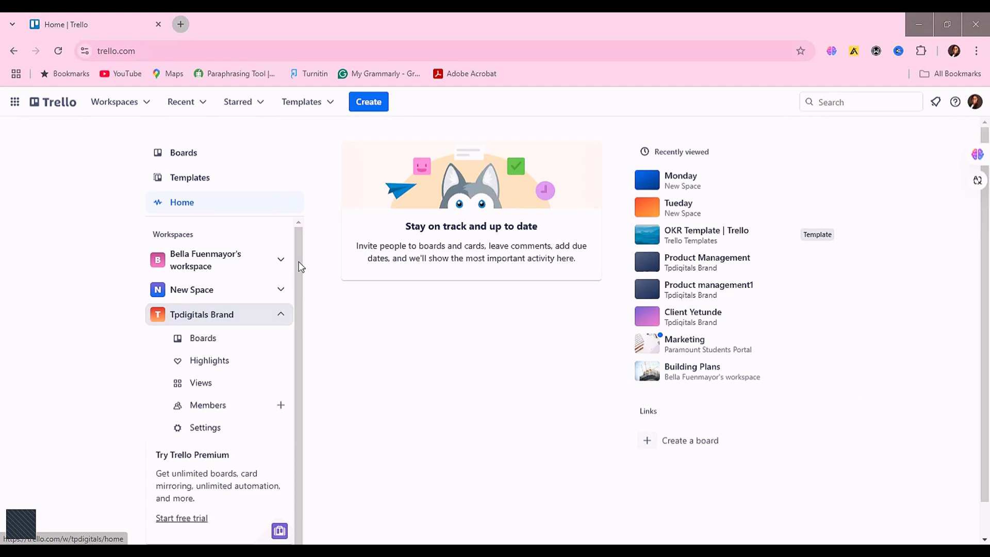
- View Tpdigitals Brand's Table and Calendar views, then go to its Boards page
{"action": "scroll", "coordinate": [209, 327], "scroll_direction": "down", "scroll_amount": 1}
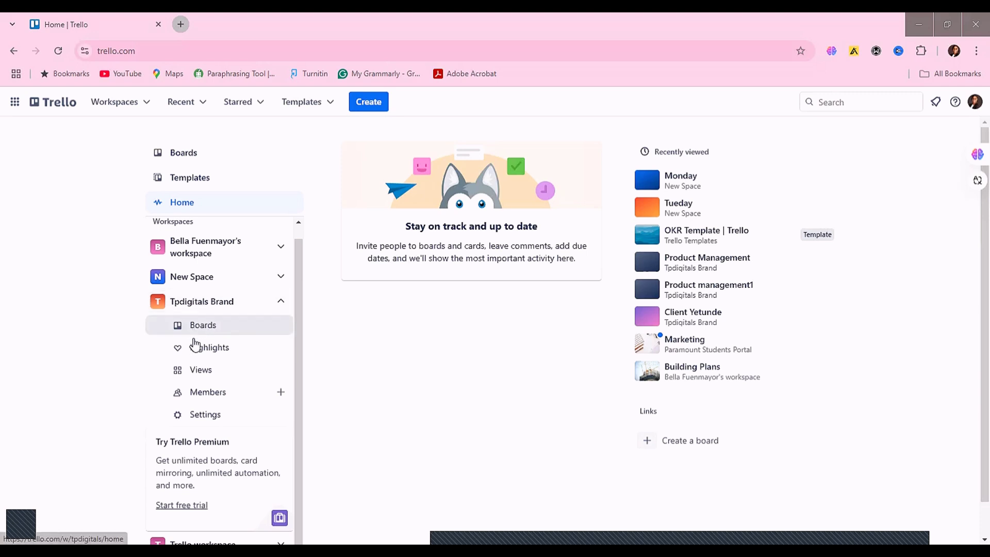
{"action": "left_click", "coordinate": [280, 376]}
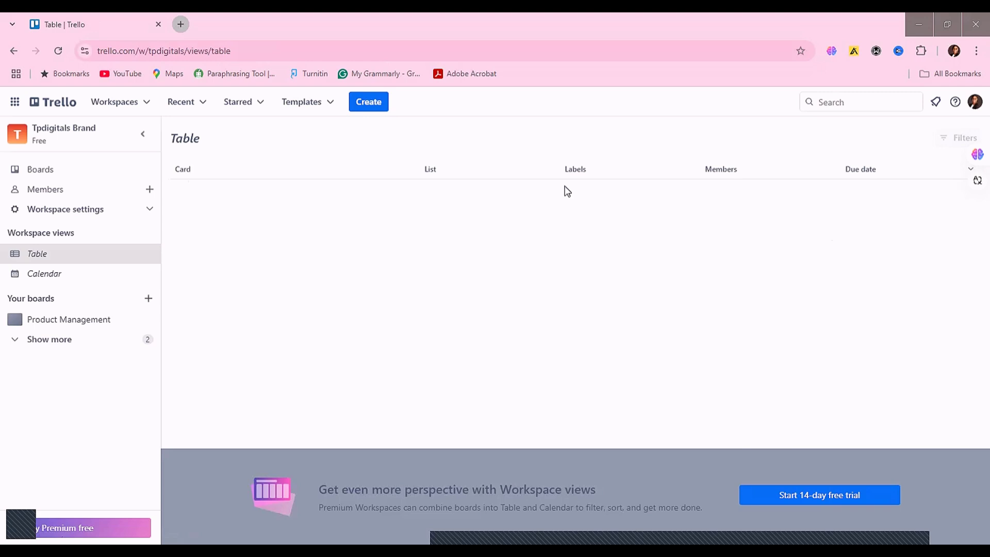
{"action": "left_click", "coordinate": [53, 278]}
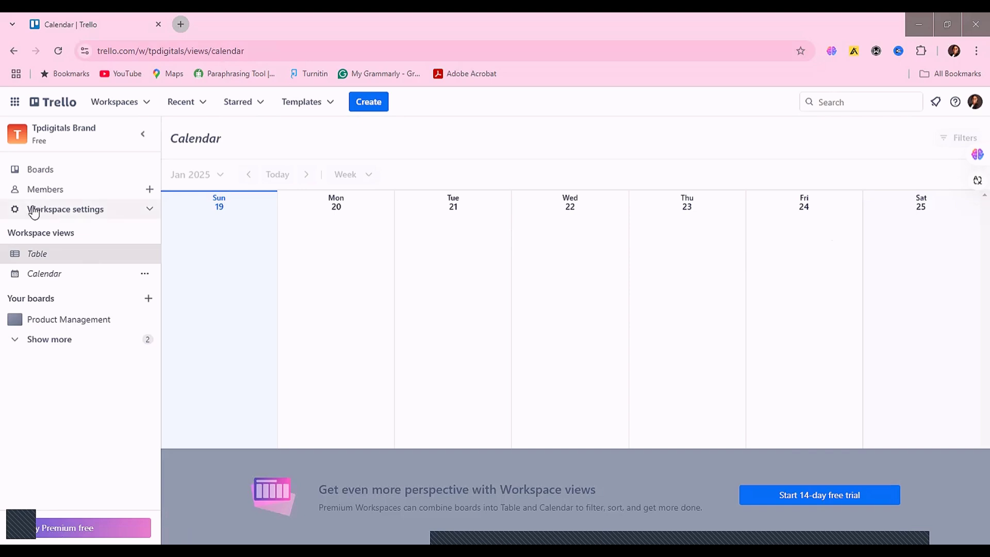
{"action": "left_click", "coordinate": [63, 212]}
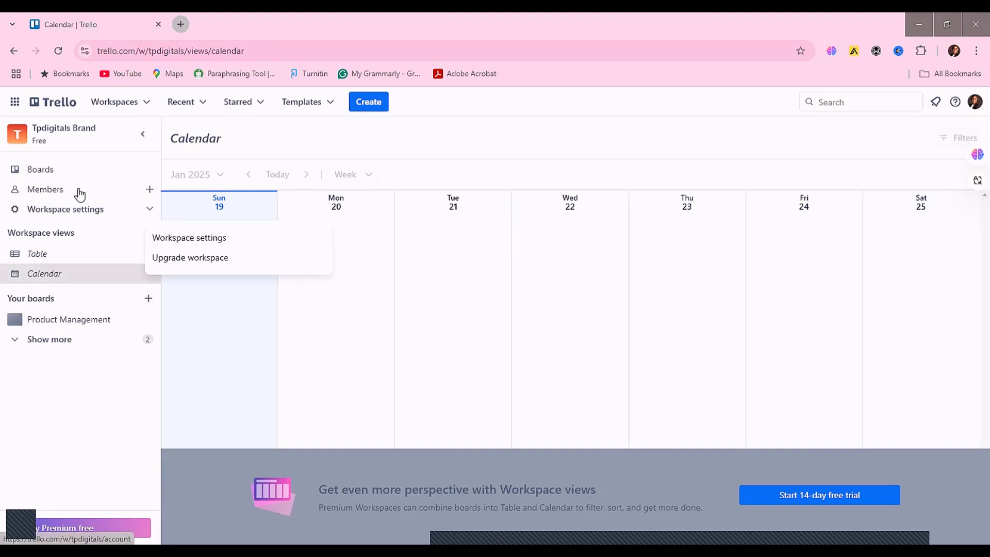
{"action": "left_click", "coordinate": [38, 137]}
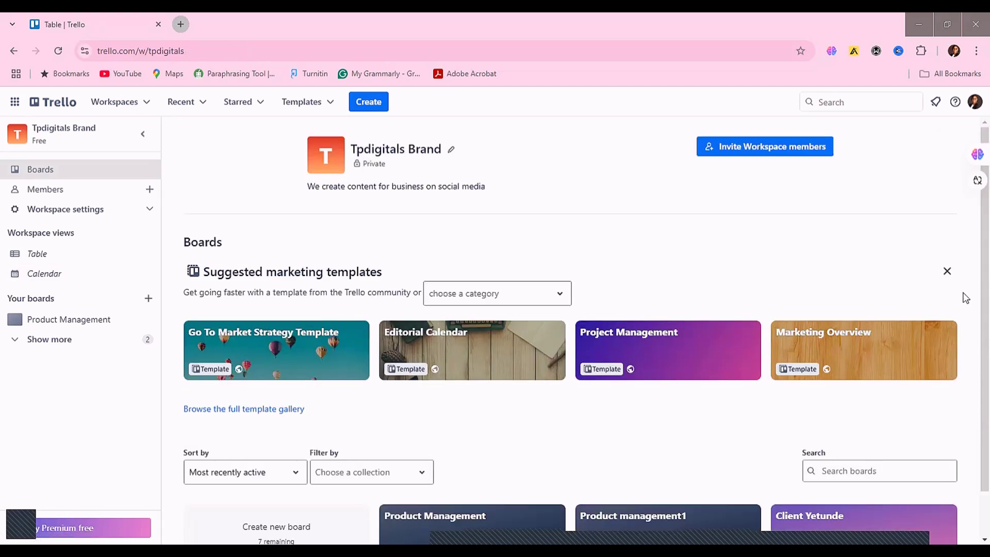
{"action": "scroll", "coordinate": [973, 310], "scroll_direction": "down", "scroll_amount": 1}
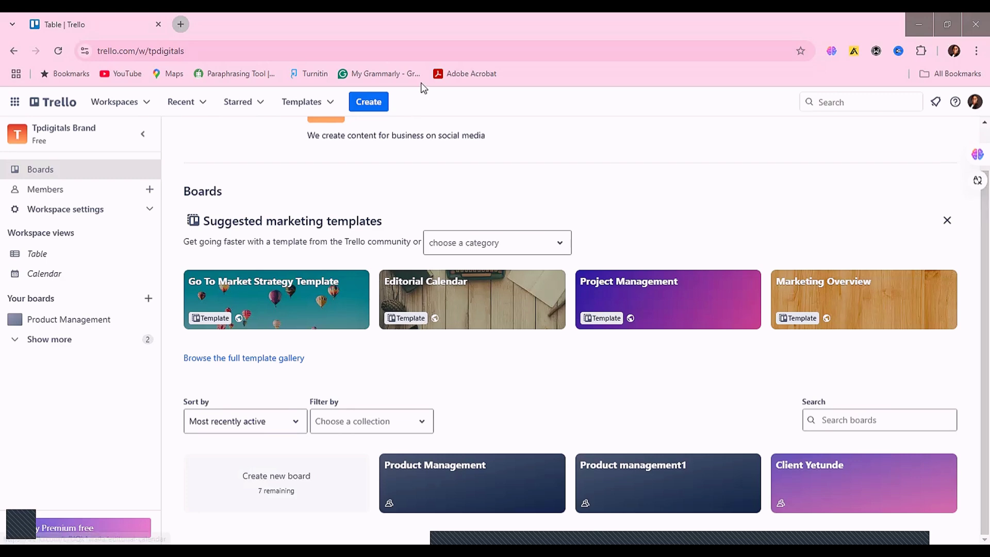
{"action": "left_click", "coordinate": [374, 105]}
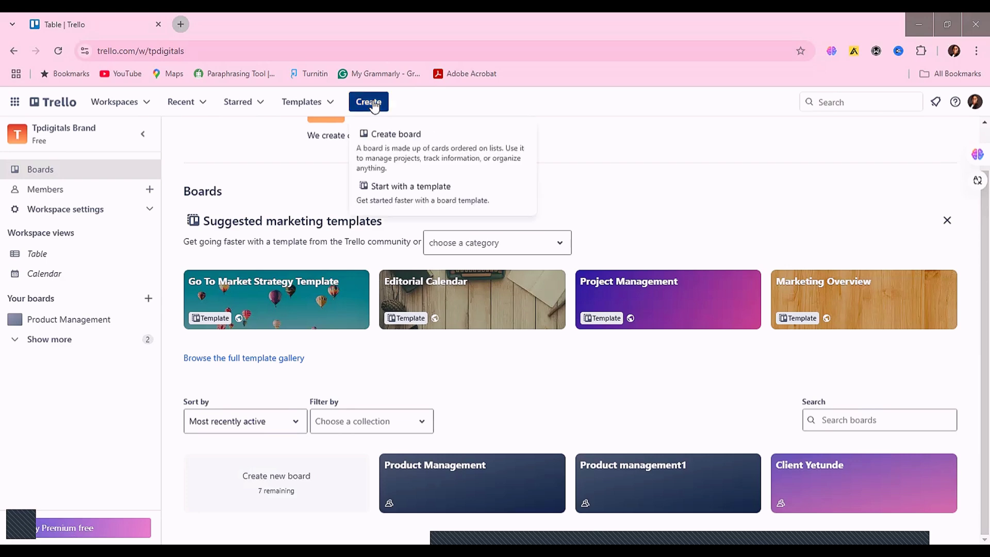
{"action": "left_click", "coordinate": [383, 136]}
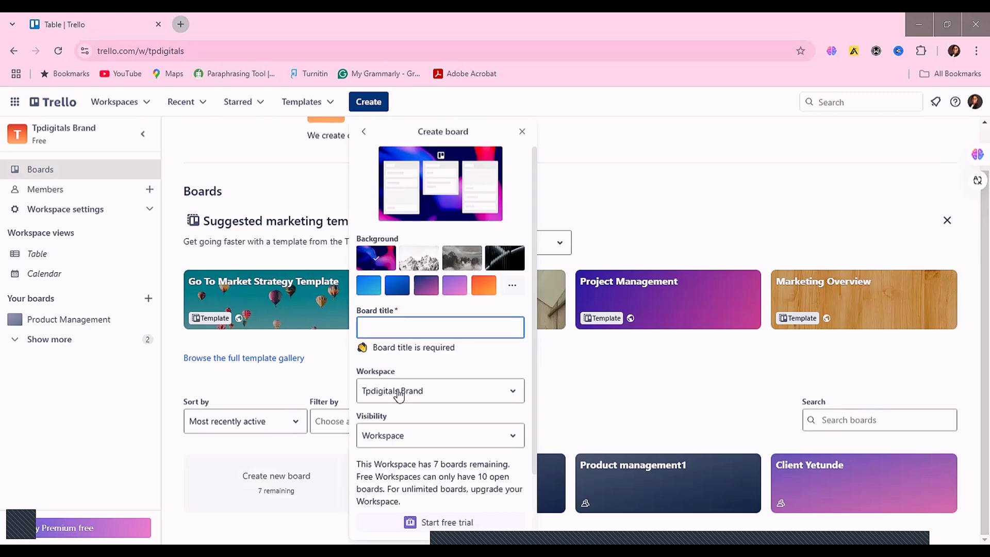
{"action": "left_click", "coordinate": [410, 332]}
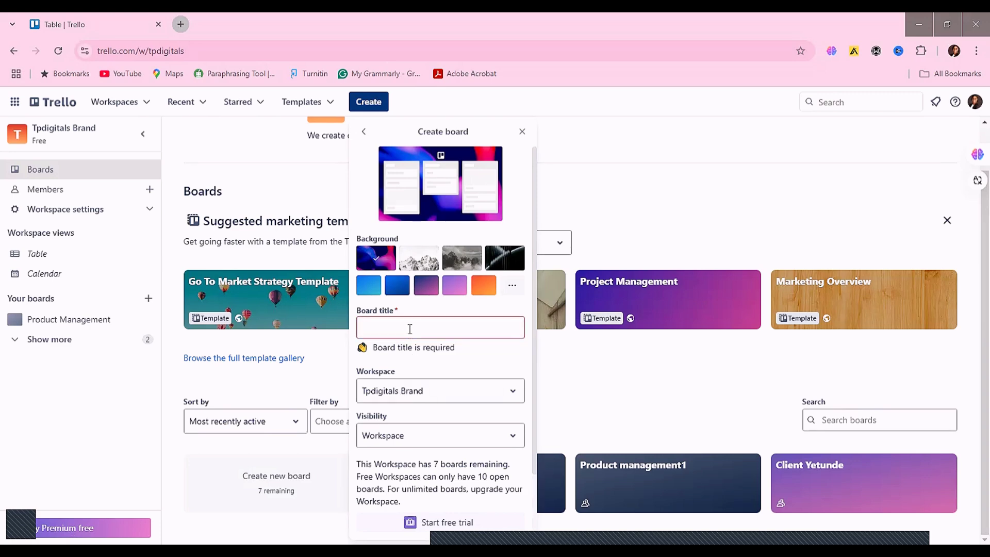
{"action": "left_click", "coordinate": [411, 441]}
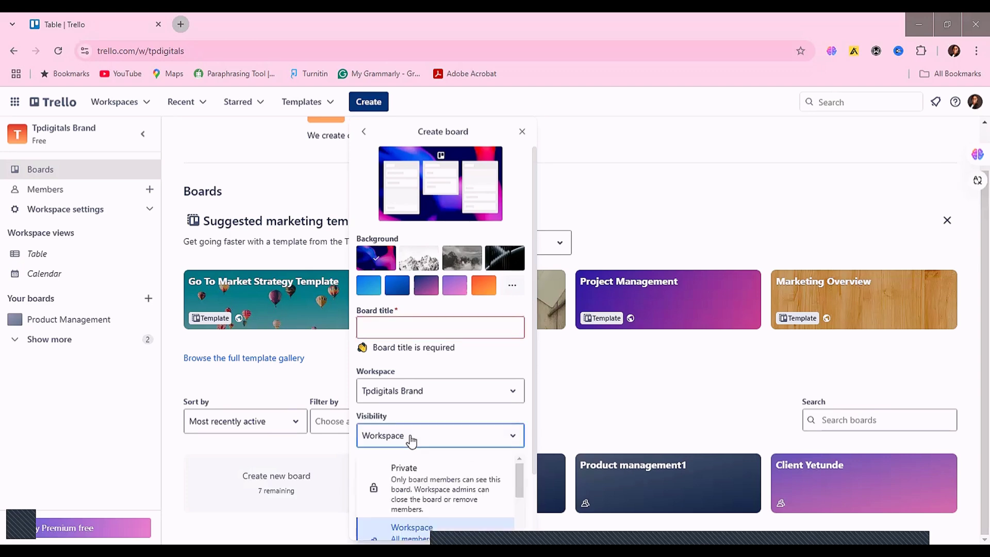
{"action": "left_click", "coordinate": [411, 441]}
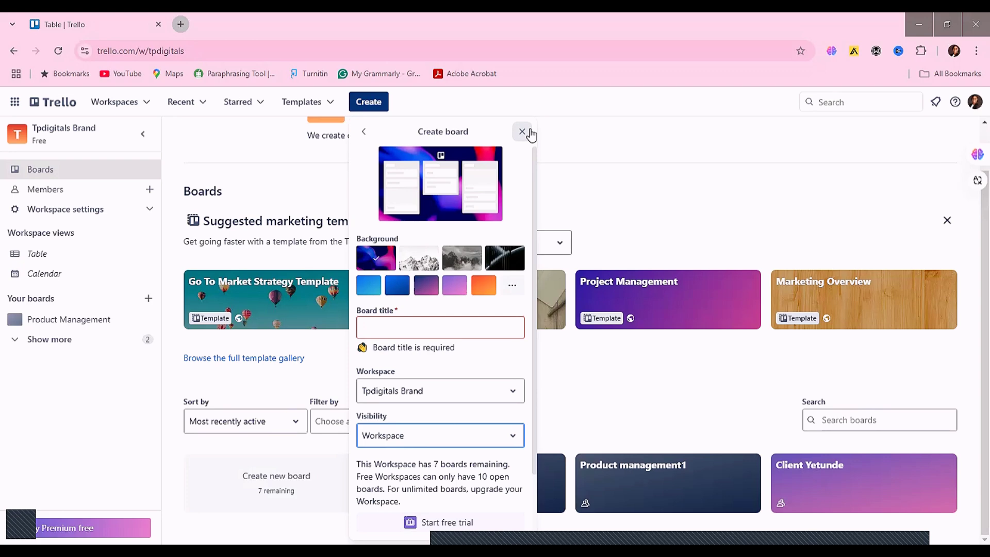
{"action": "left_click", "coordinate": [584, 150]}
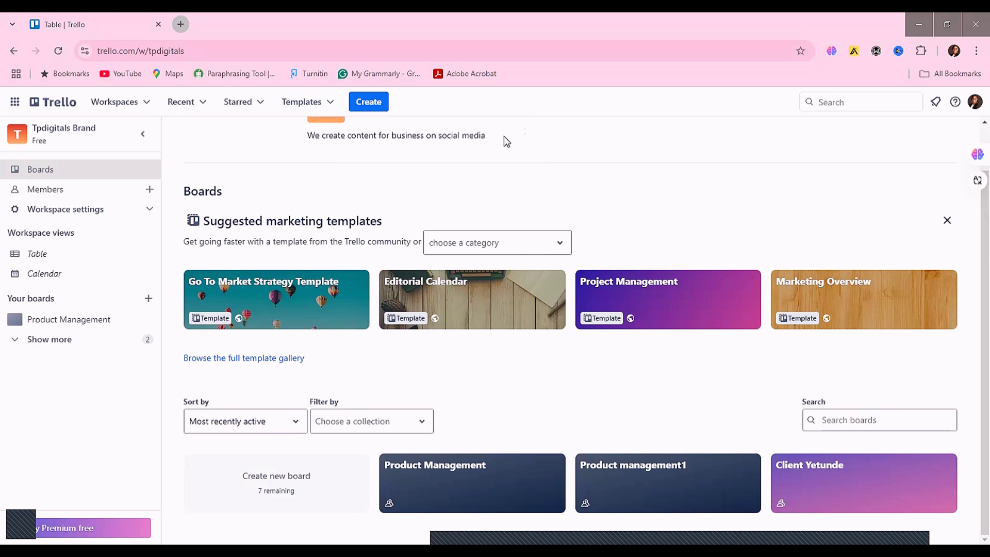
- Create a new board from the Teaching: Weekly Planning template in the Templates menu
{"action": "left_click", "coordinate": [321, 107]}
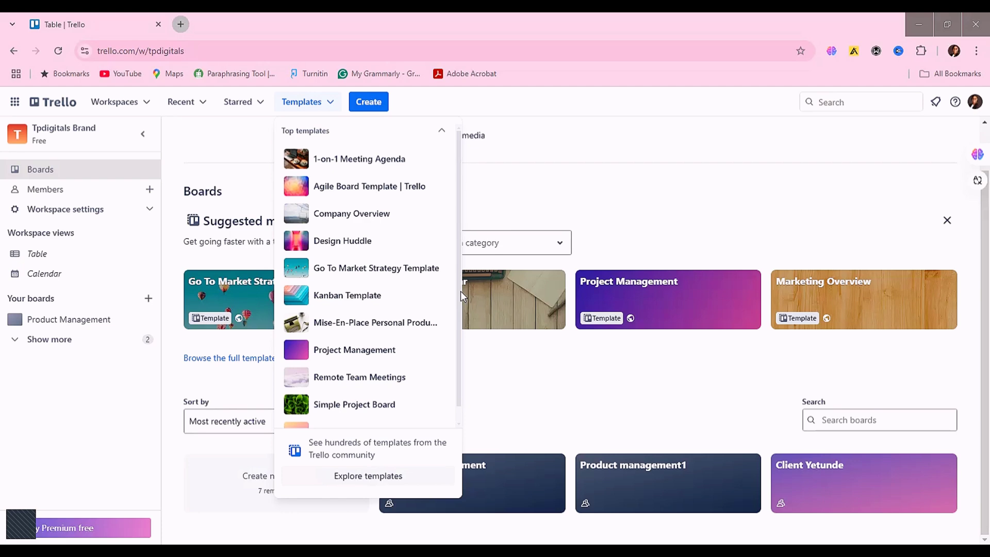
{"action": "left_click_drag", "start_coordinate": [460, 291], "coordinate": [460, 330]}
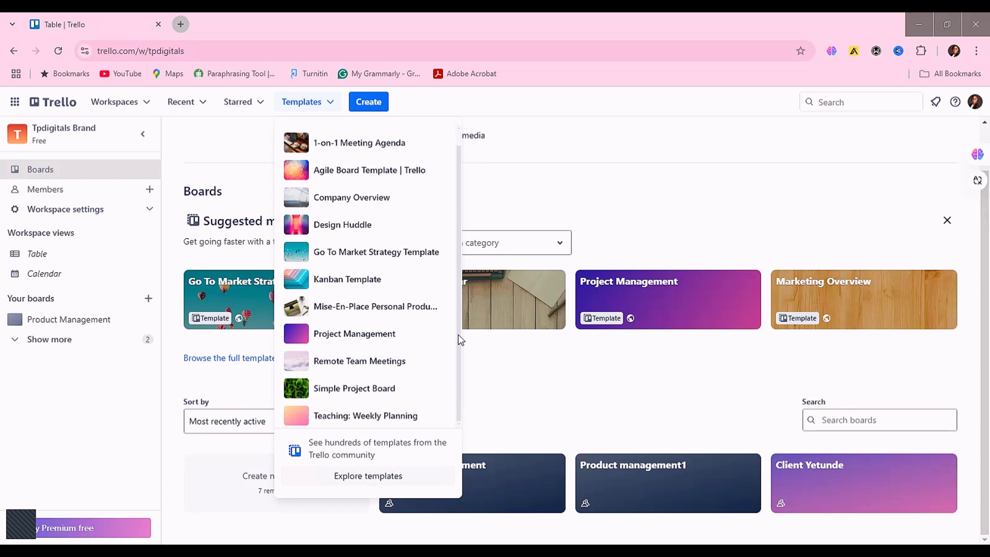
{"action": "left_click", "coordinate": [379, 415]}
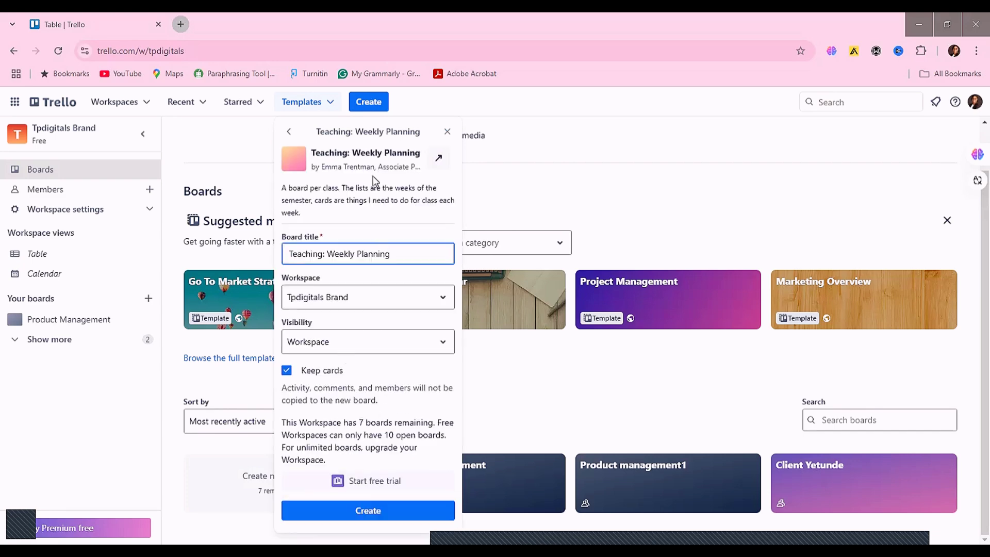
{"action": "left_click", "coordinate": [357, 510]}
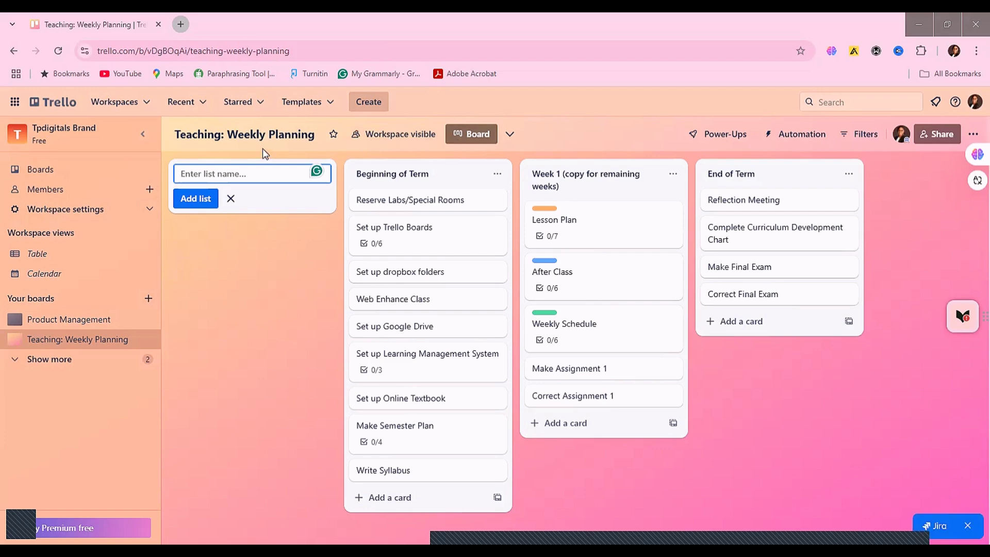
{"action": "left_click", "coordinate": [272, 205]}
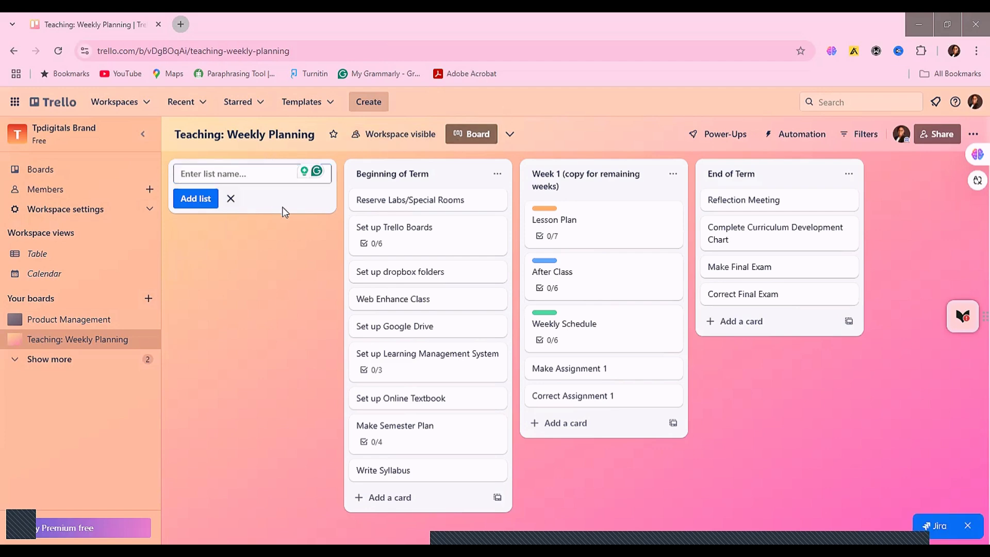
{"action": "left_click", "coordinate": [322, 223]}
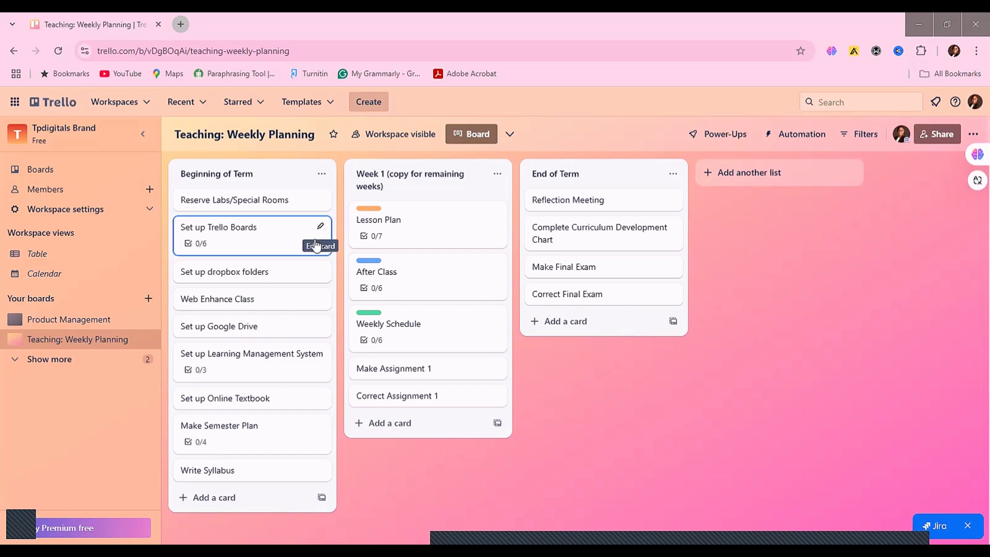
{"action": "left_click_drag", "start_coordinate": [234, 172], "coordinate": [209, 132]}
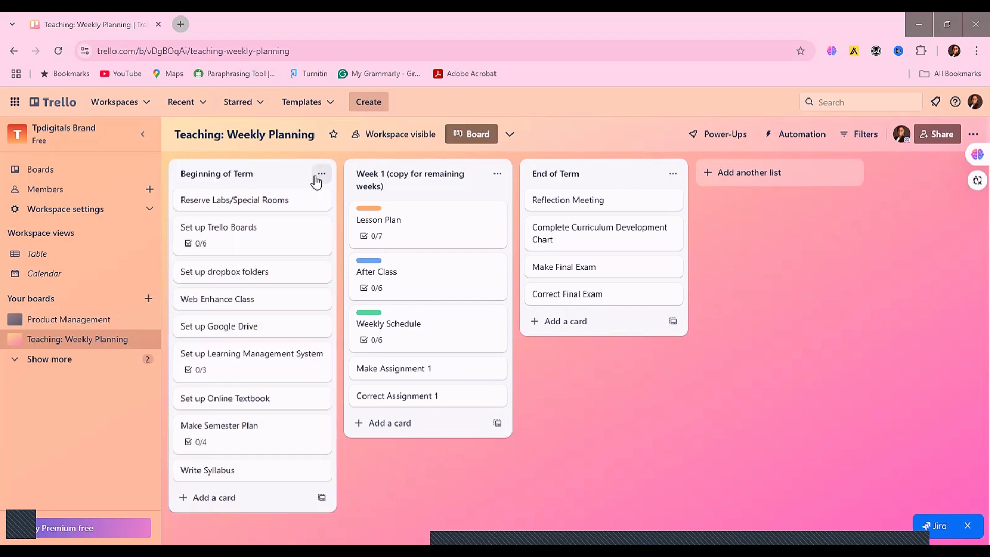
{"action": "left_click", "coordinate": [320, 174]}
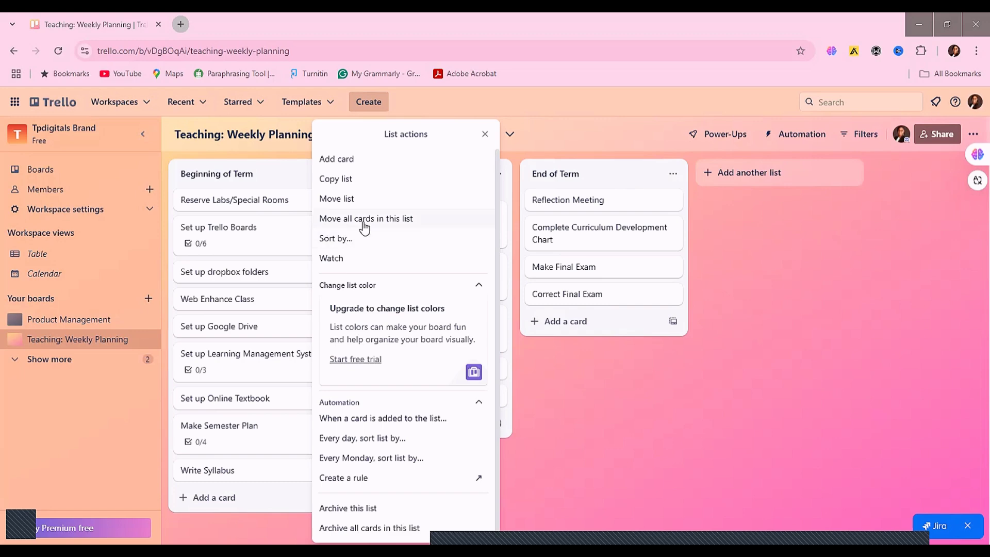
{"action": "left_click", "coordinate": [267, 178]}
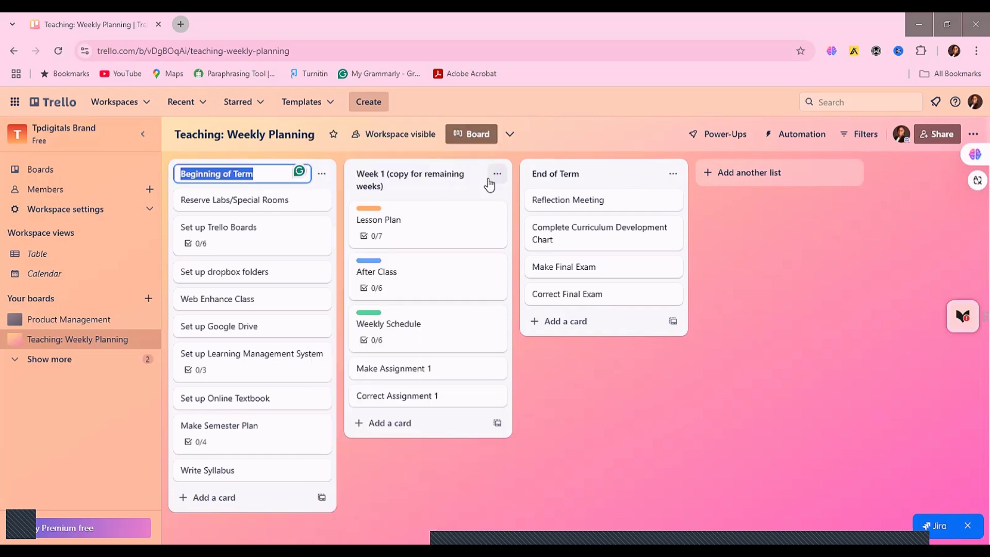
{"action": "left_click", "coordinate": [497, 174]}
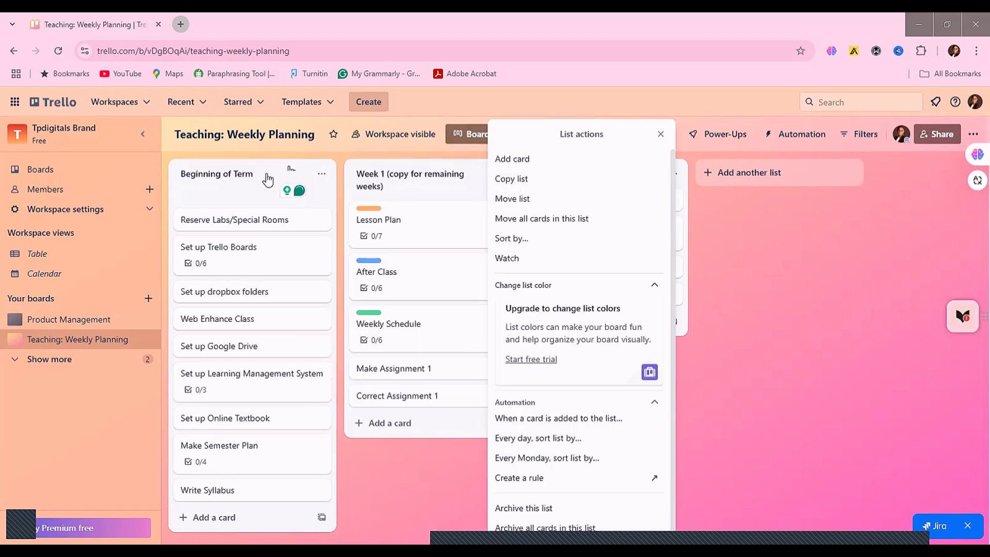
{"action": "left_click", "coordinate": [272, 172]}
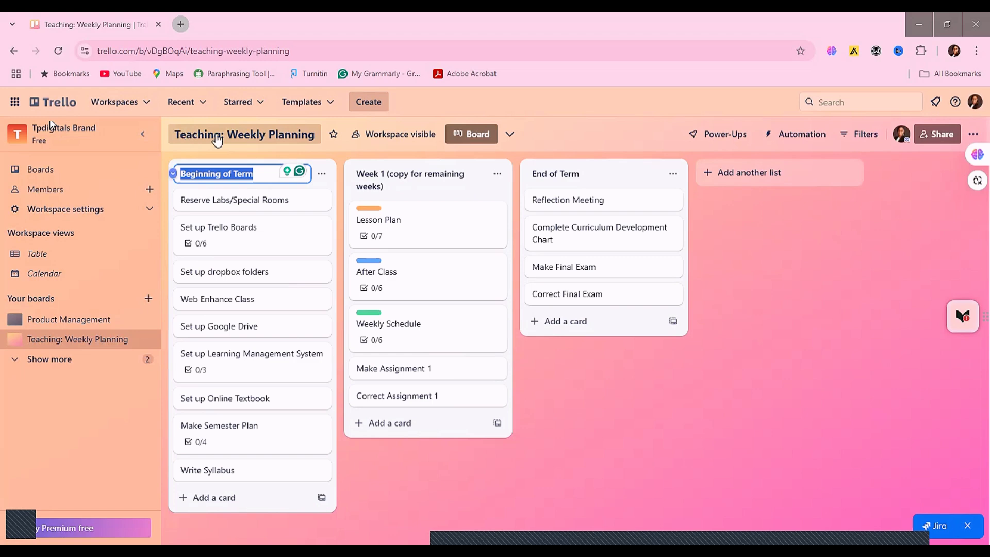
{"action": "left_click", "coordinate": [235, 162]}
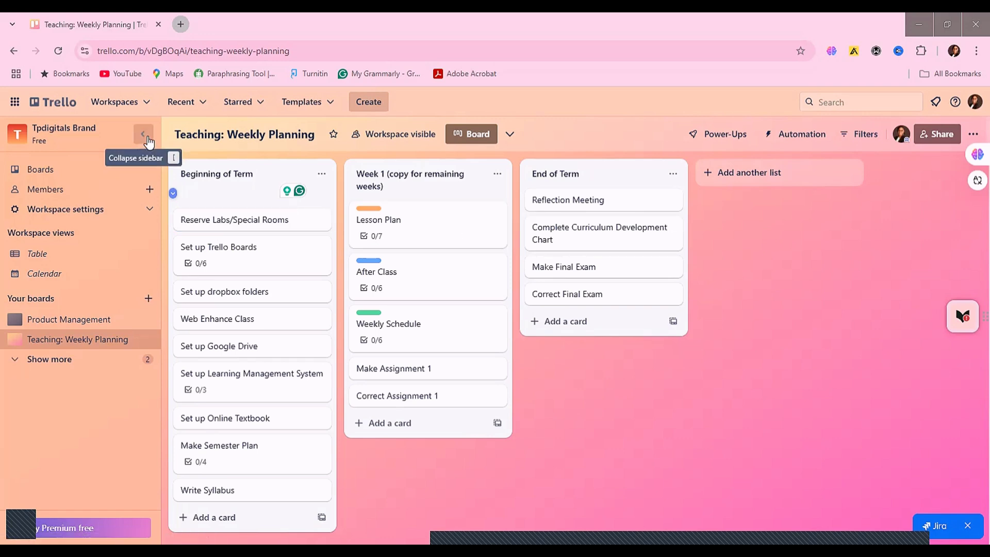
- Collapse and re-expand the sidebar, then return to Tpdigitals Brand's Boards page
{"action": "left_click", "coordinate": [143, 135]}
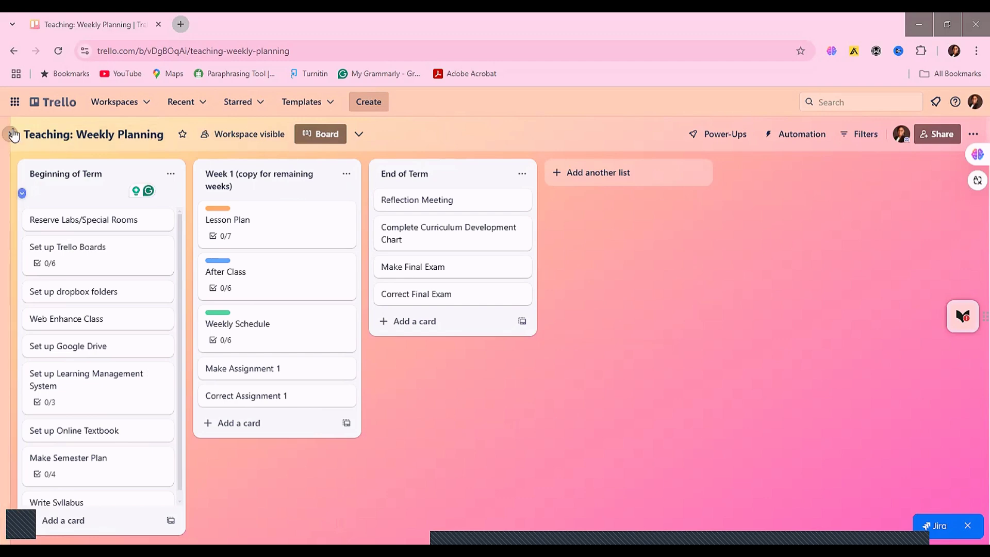
{"action": "left_click", "coordinate": [12, 135]}
{"action": "left_click", "coordinate": [14, 135]}
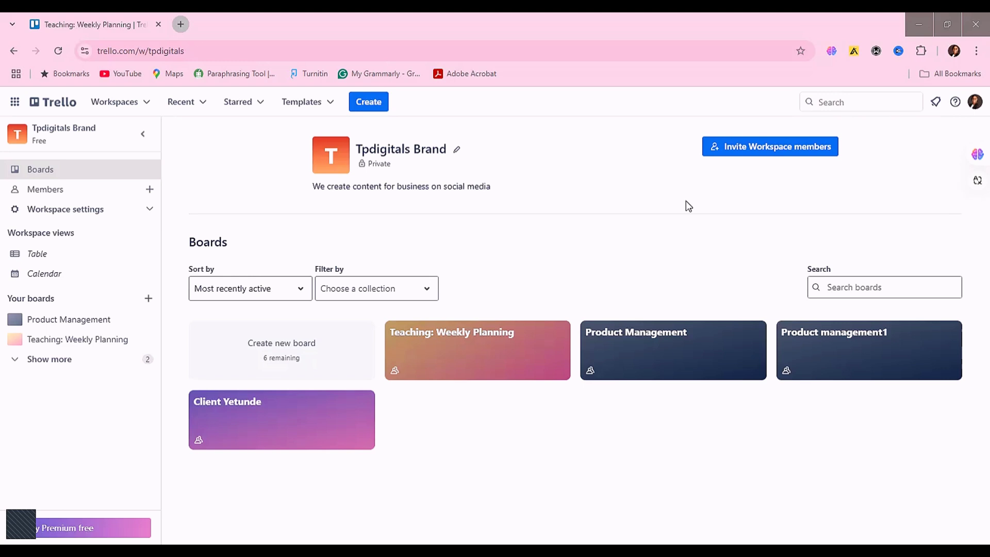
- Reopen the Teaching: Weekly Planning board and quick-edit the Reserve Labs/Special Rooms card
{"action": "left_click", "coordinate": [497, 366]}
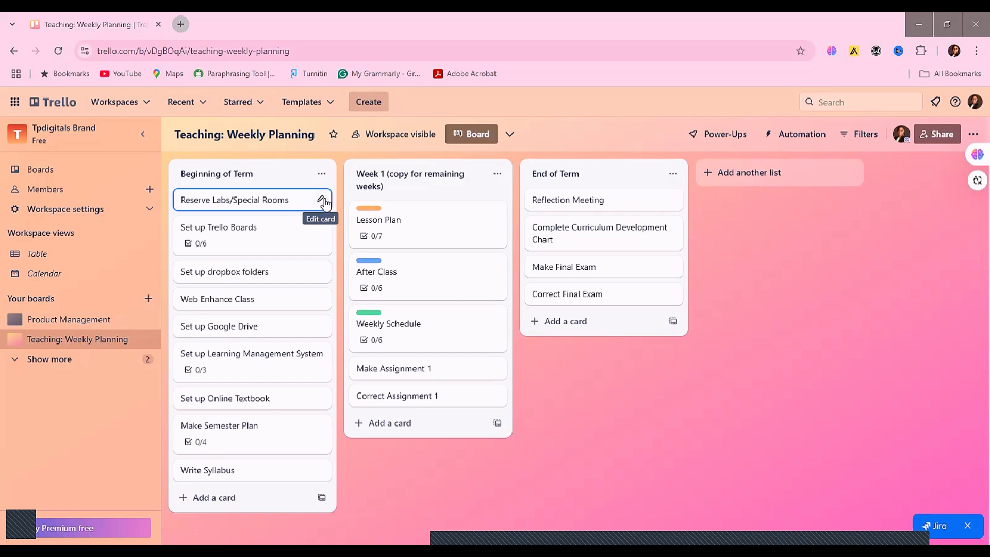
{"action": "left_click", "coordinate": [322, 201]}
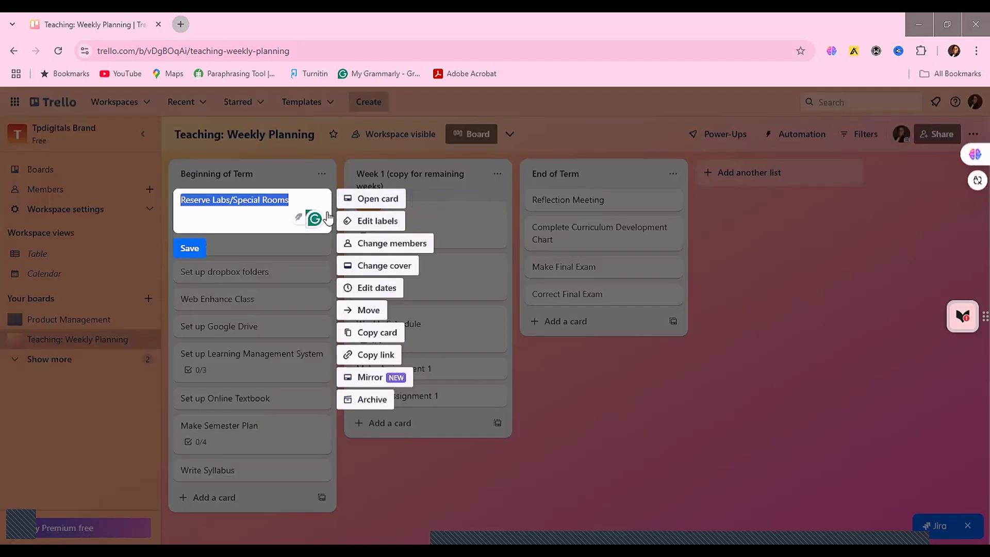
- Open the Reserve Labs/Special Rooms card, join it as a member, and review its members
{"action": "left_click", "coordinate": [376, 203]}
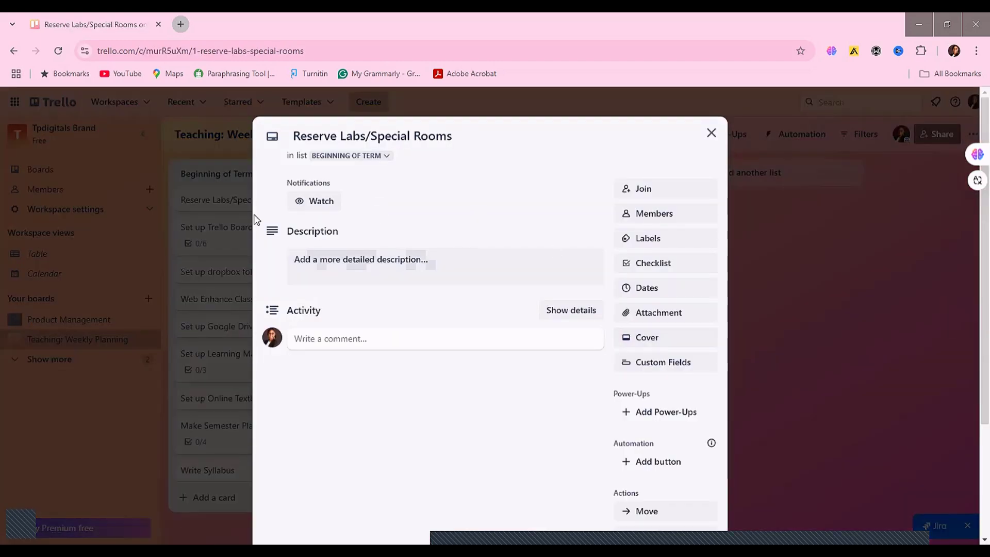
{"action": "left_click", "coordinate": [649, 191]}
{"action": "left_click", "coordinate": [653, 212]}
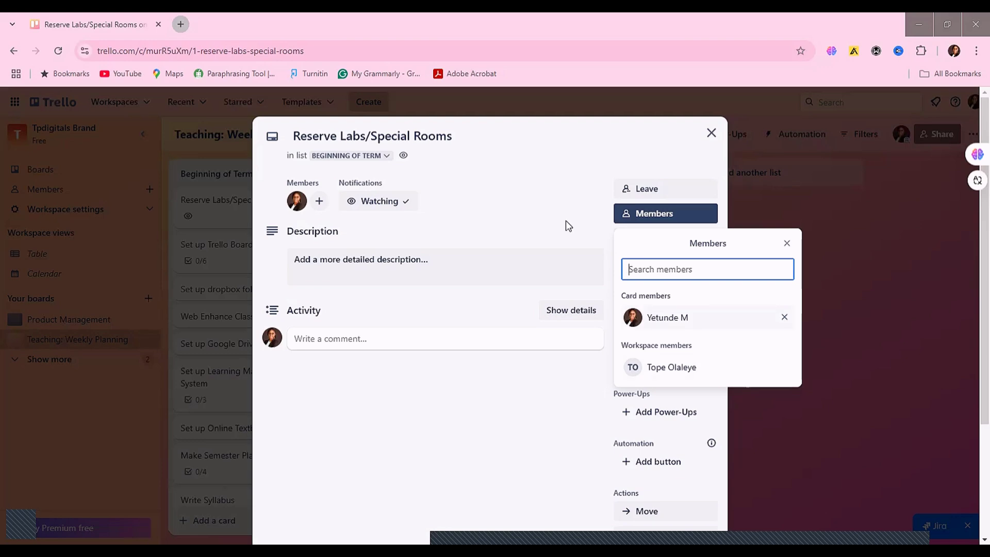
{"action": "key", "text": "Escape"}
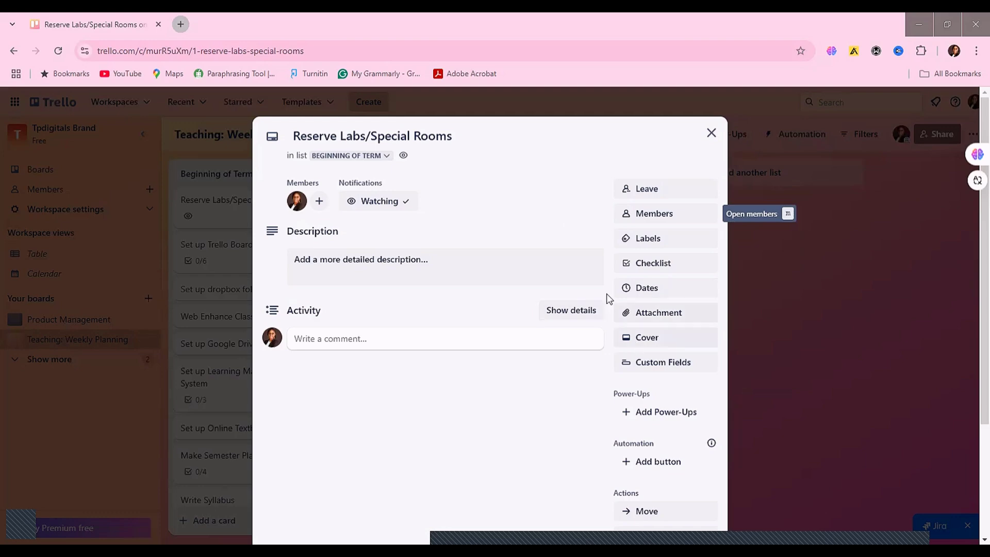
{"action": "left_click", "coordinate": [656, 247]}
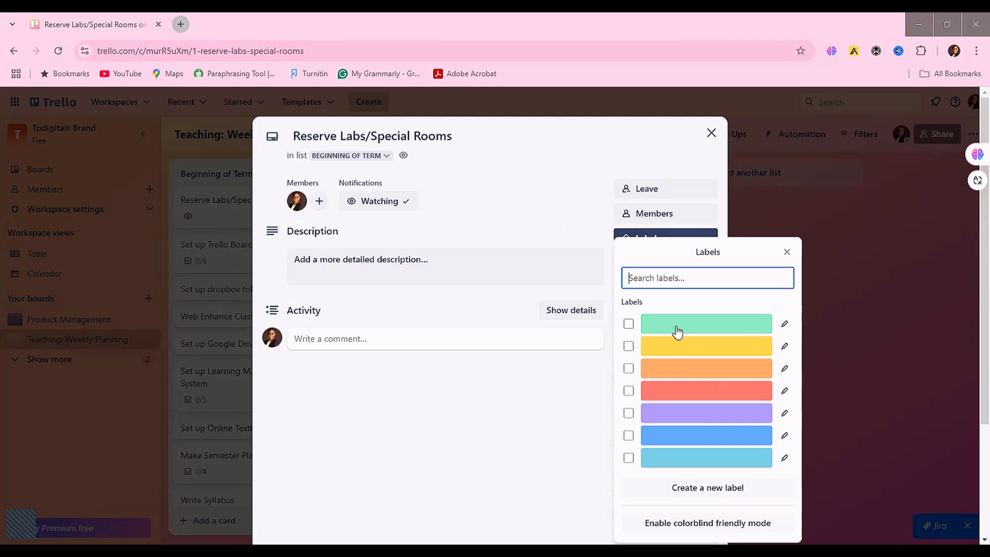
- Close the Labels popover without applying any label
{"action": "left_click", "coordinate": [787, 252]}
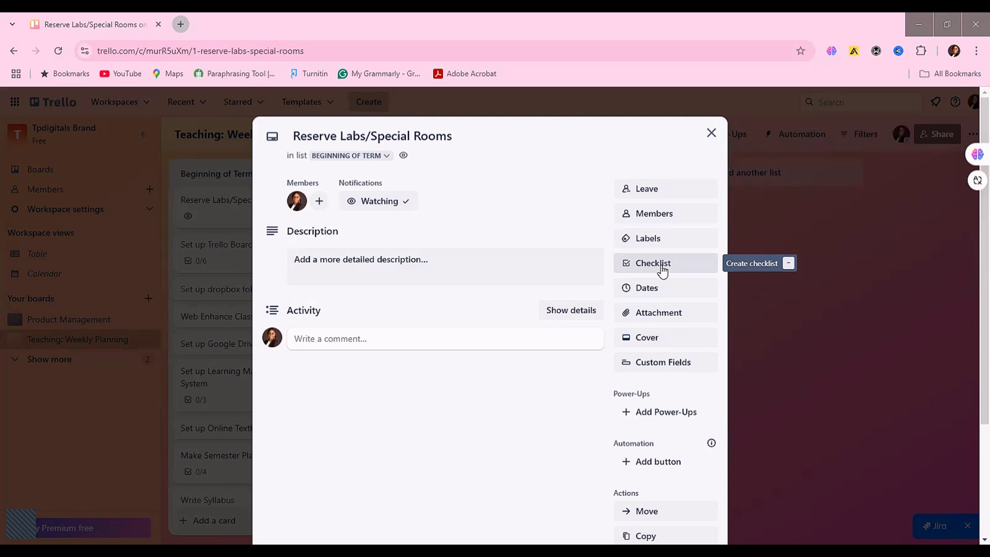
- Add a checklist titled Checklist to the card without any items
{"action": "left_click", "coordinate": [663, 270]}
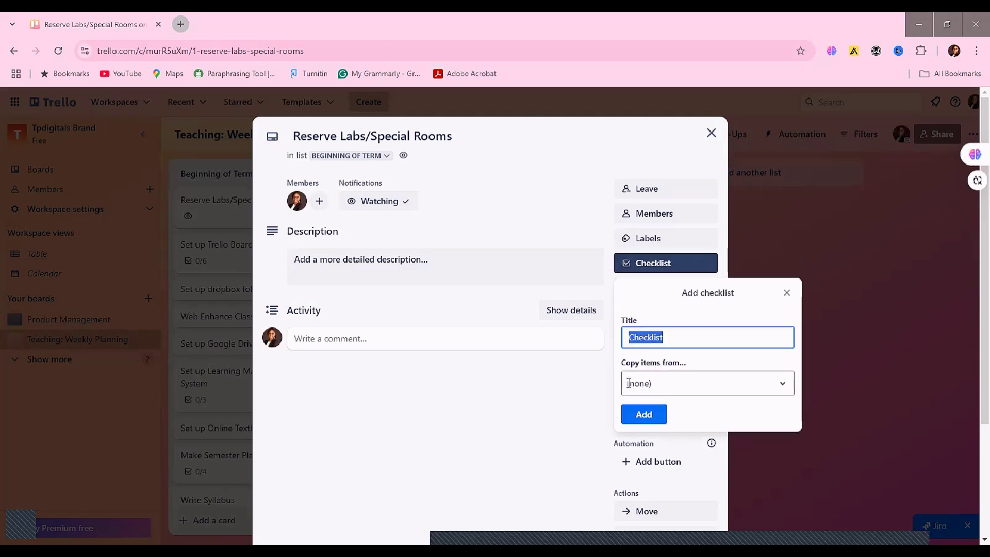
{"action": "left_click", "coordinate": [637, 411]}
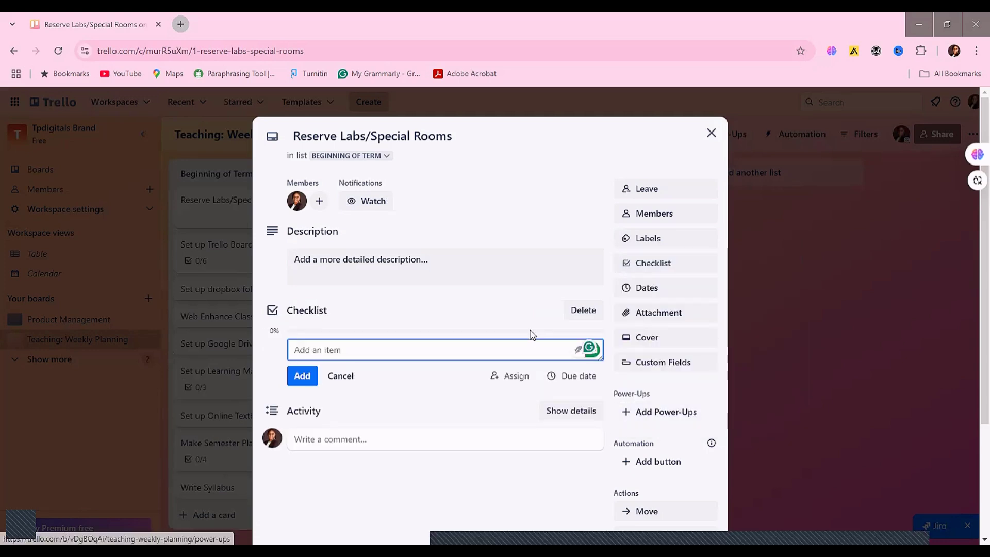
{"action": "left_click", "coordinate": [275, 315]}
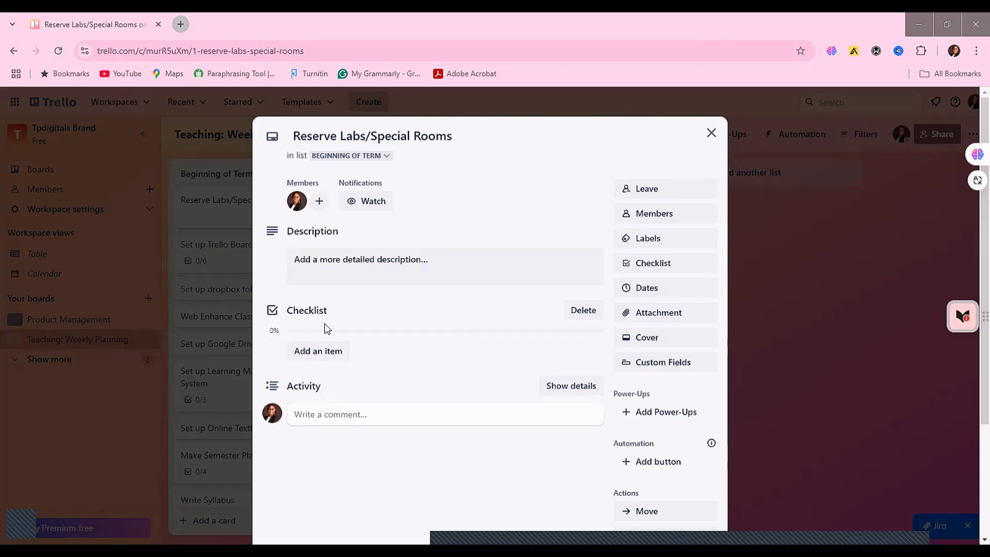
- Set the card's due date to Jan 20, 10:18 PM
{"action": "left_click", "coordinate": [677, 289]}
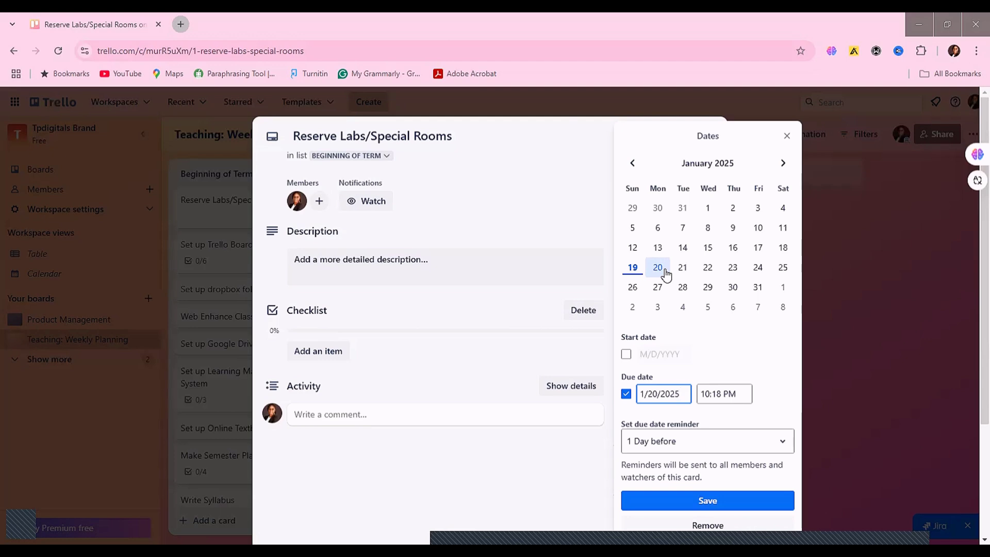
{"action": "left_click", "coordinate": [666, 275]}
{"action": "left_click", "coordinate": [660, 499]}
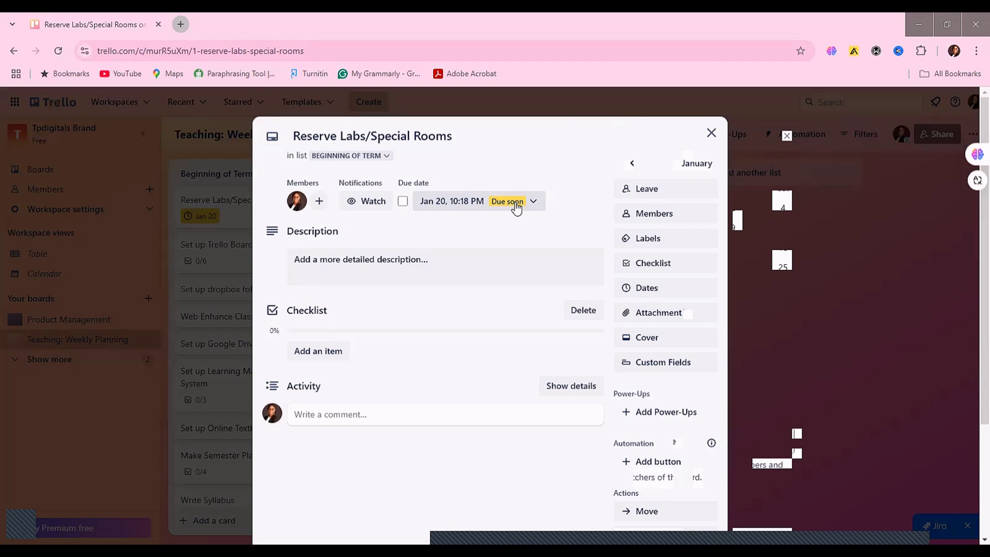
{"action": "left_click", "coordinate": [641, 343]}
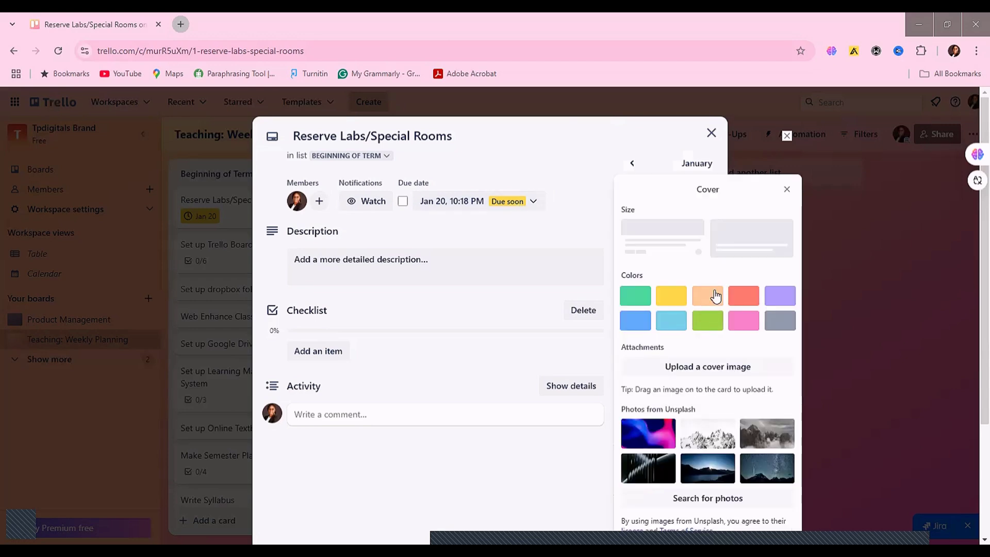
- Apply the lime green cover to the Reserve Labs/Special Rooms card
{"action": "left_click", "coordinate": [709, 324]}
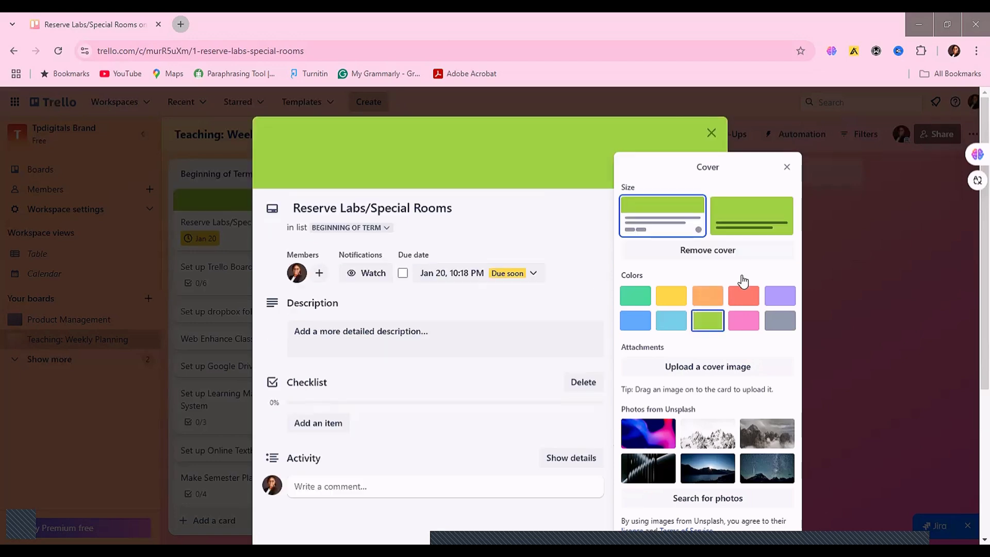
{"action": "left_click", "coordinate": [788, 167]}
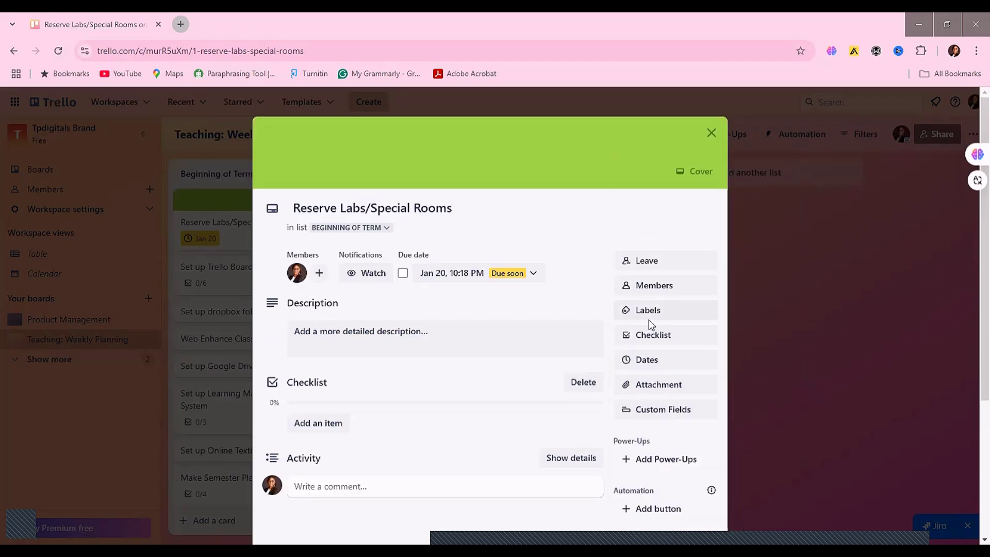
{"action": "left_click_drag", "start_coordinate": [983, 272], "coordinate": [983, 364]}
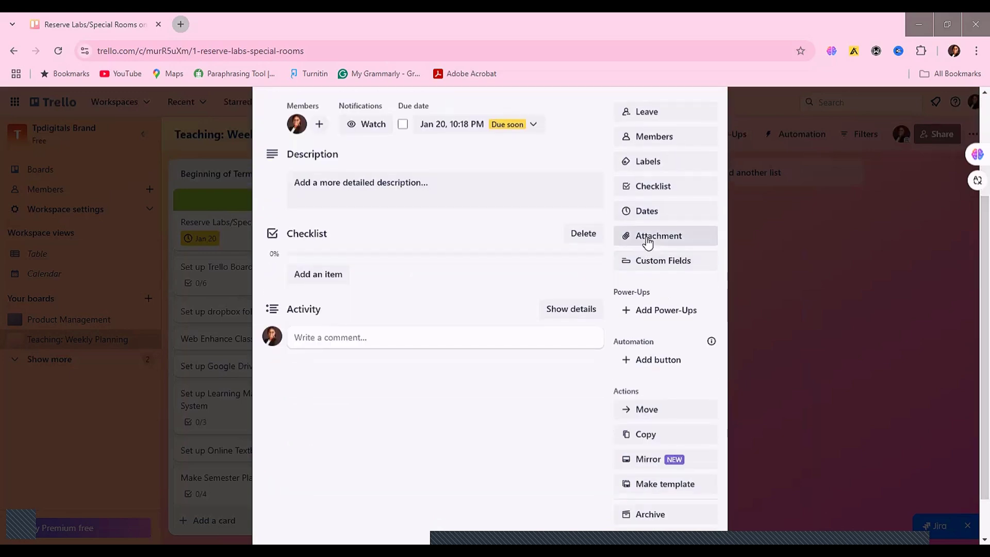
{"action": "left_click", "coordinate": [647, 410]}
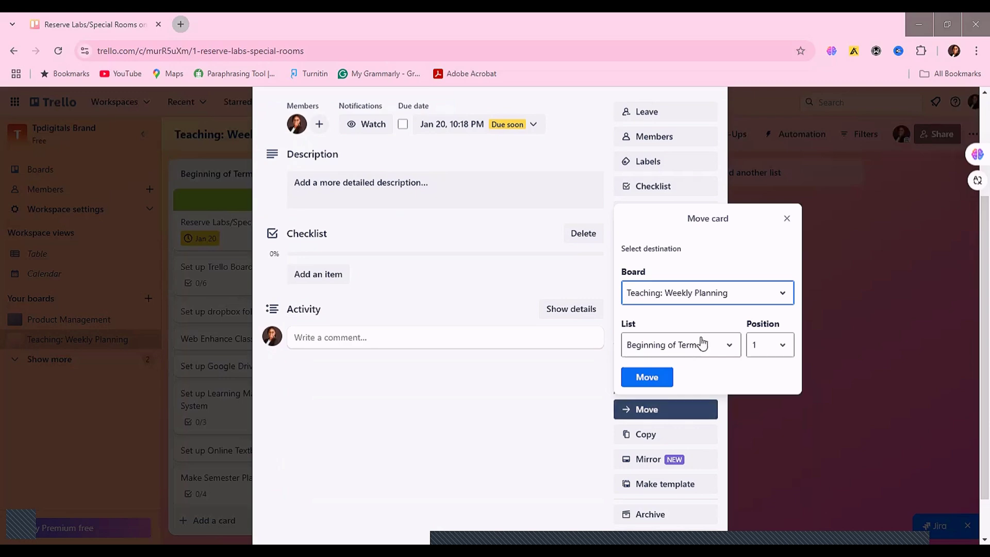
{"action": "left_click", "coordinate": [772, 299]}
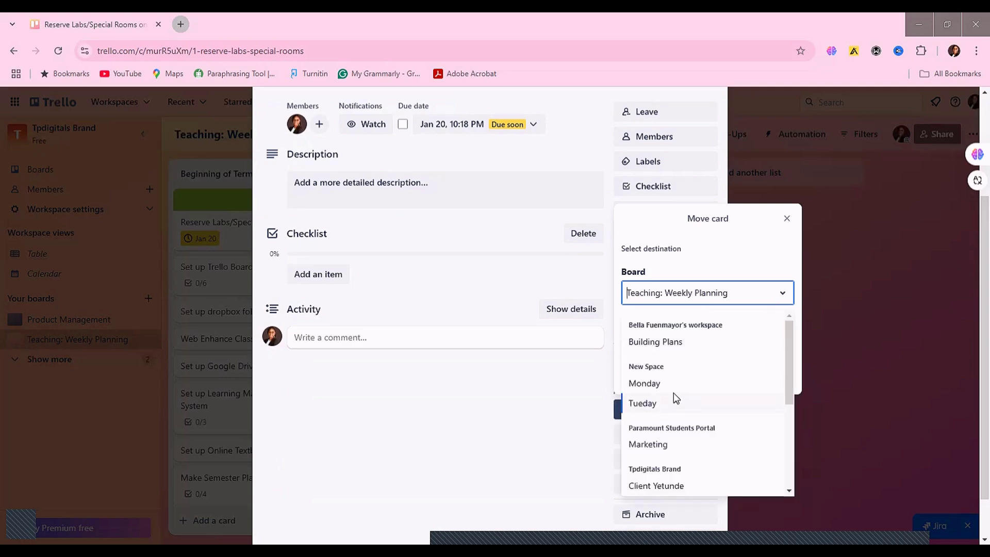
{"action": "left_click", "coordinate": [788, 218]}
{"action": "left_click", "coordinate": [787, 219]}
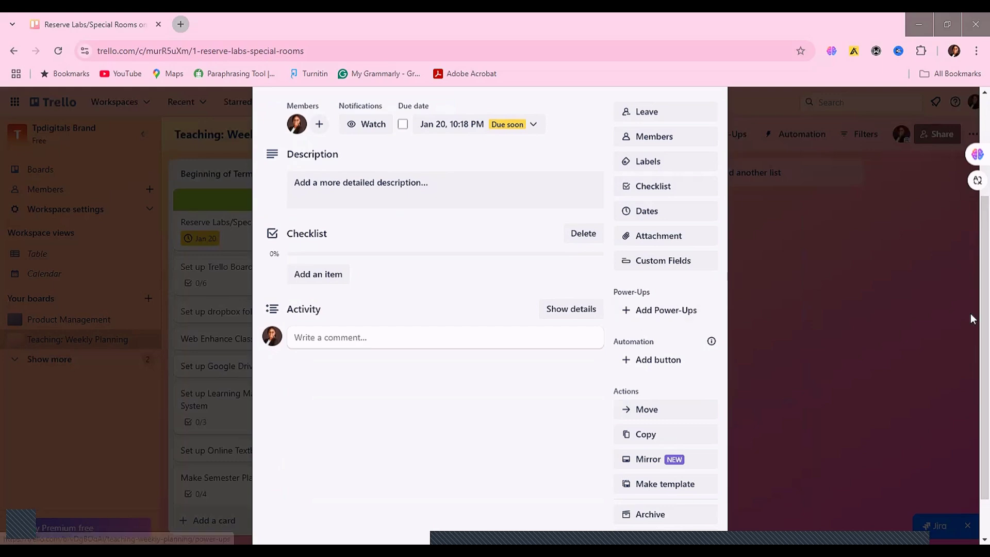
{"action": "scroll", "coordinate": [971, 413], "scroll_direction": "down", "scroll_amount": 1}
{"action": "scroll", "coordinate": [970, 413], "scroll_direction": "up", "scroll_amount": 4}
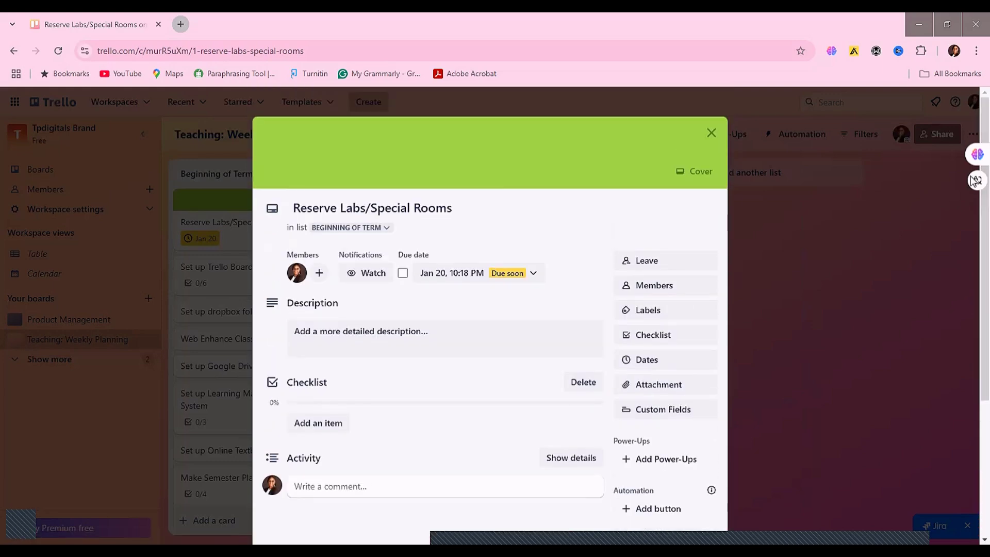
- Close the Reserve Labs/Special Rooms card to return to the Teaching: Weekly Planning board
{"action": "left_click", "coordinate": [712, 133]}
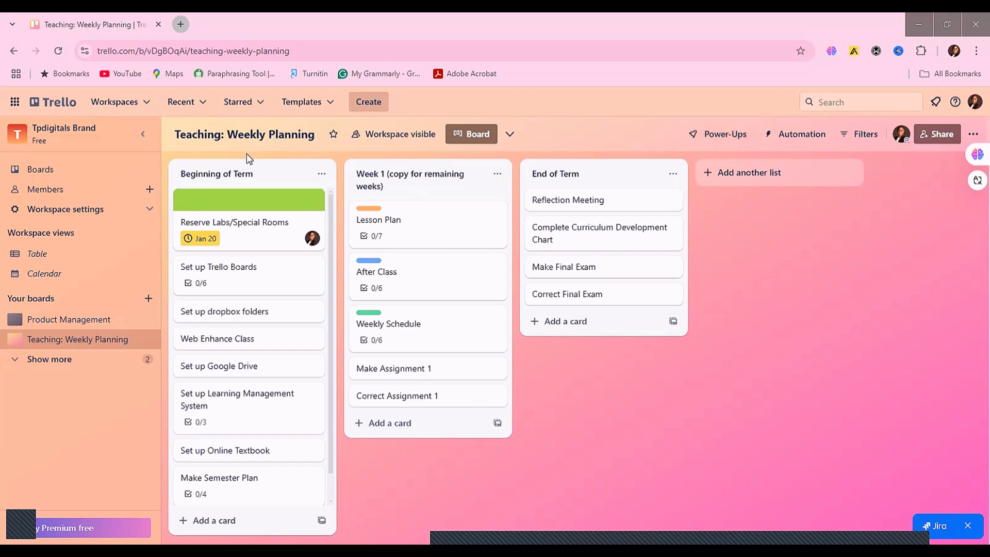